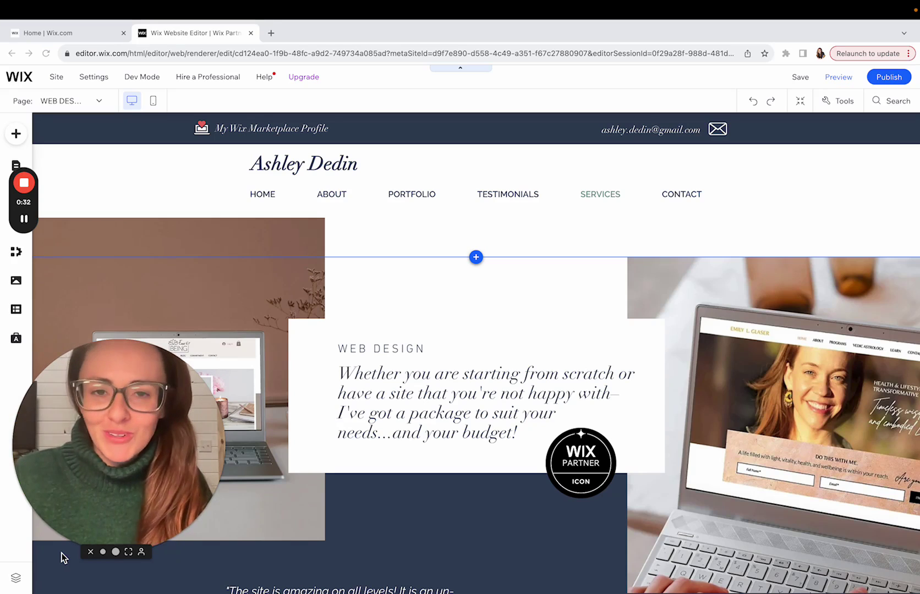
Step: Scroll past the testimonials to the $3,333 'Your Website Midwife' package strip and look over its empty area
{"action": "mouse_move", "coordinate": [34, 558]}
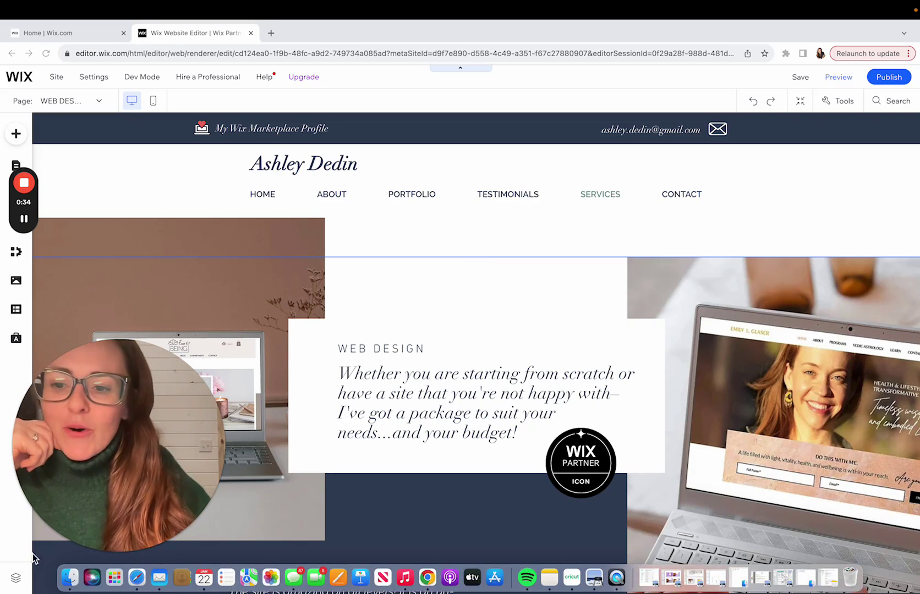
{"action": "left_click", "coordinate": [104, 553]}
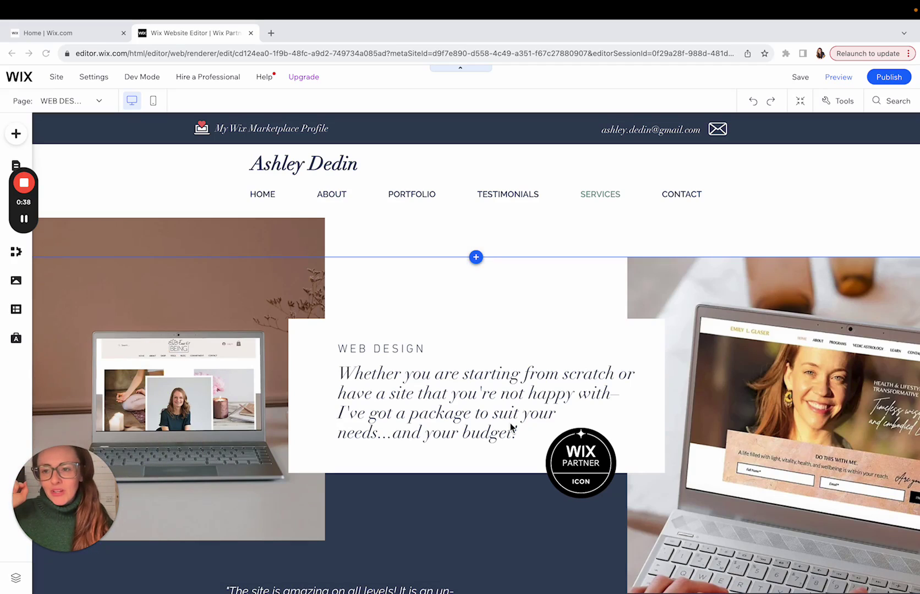
{"action": "scroll", "coordinate": [510, 427], "scroll_direction": "down", "scroll_amount": 2}
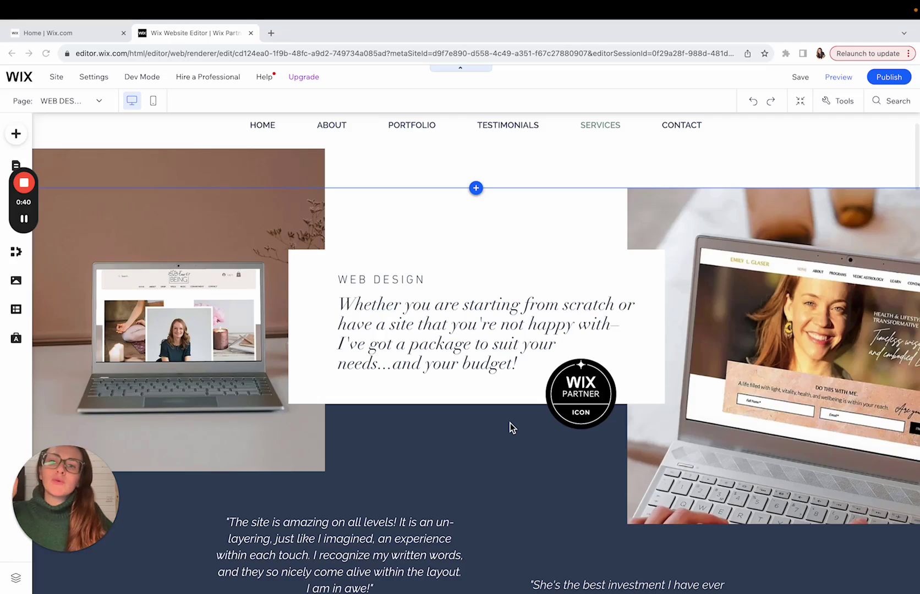
{"action": "scroll", "coordinate": [510, 426], "scroll_direction": "down", "scroll_amount": 10}
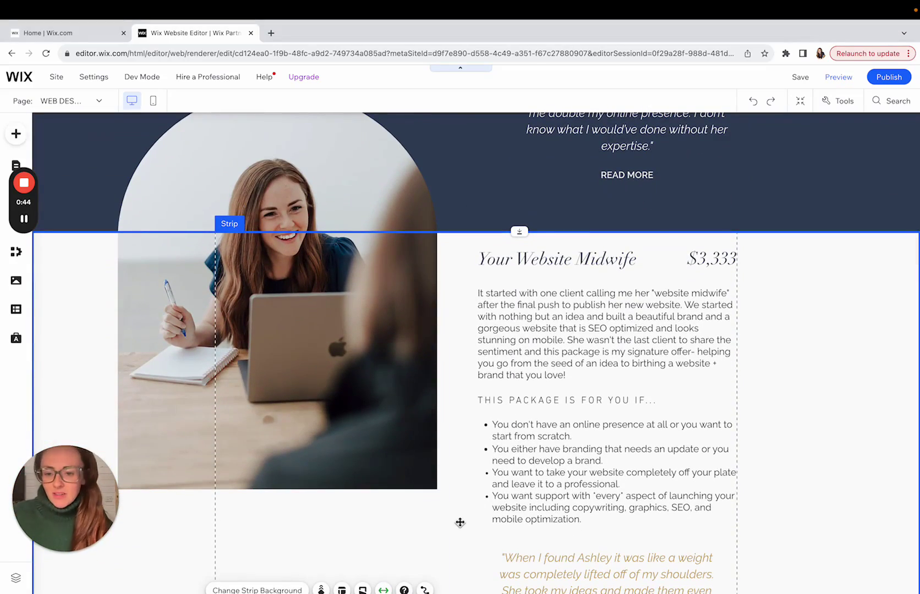
{"action": "scroll", "coordinate": [459, 522], "scroll_direction": "down", "scroll_amount": 2}
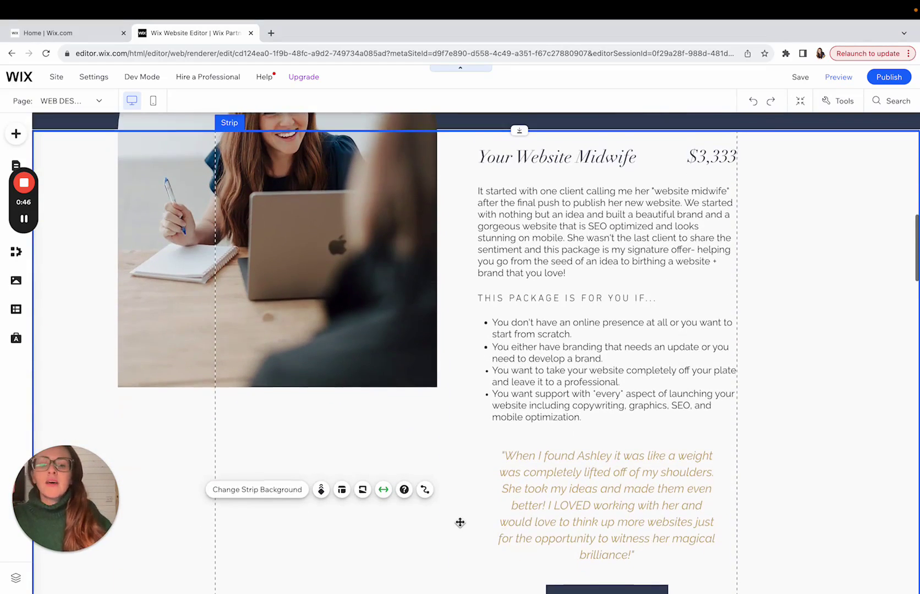
{"action": "scroll", "coordinate": [459, 522], "scroll_direction": "down", "scroll_amount": 2}
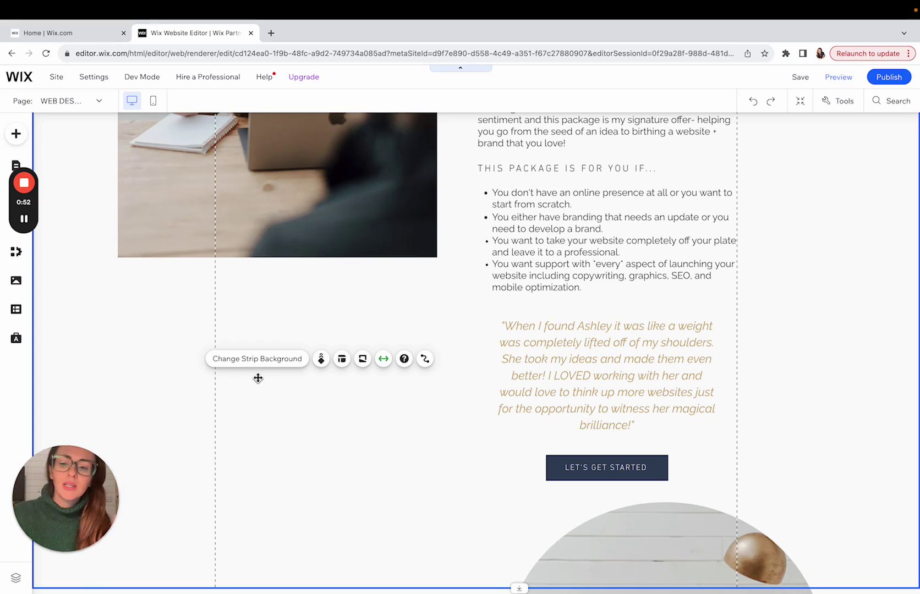
{"action": "scroll", "coordinate": [258, 378], "scroll_direction": "up", "scroll_amount": 2}
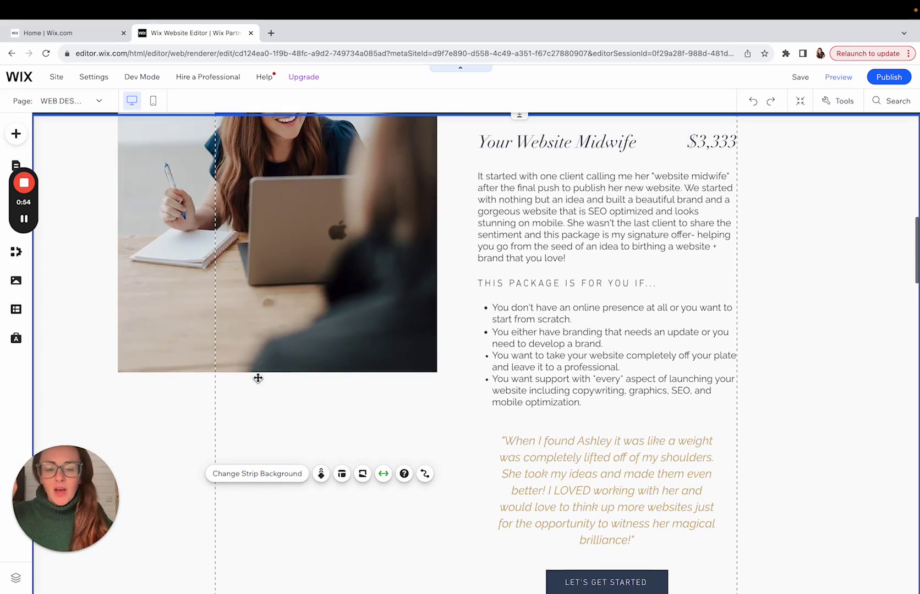
{"action": "scroll", "coordinate": [258, 378], "scroll_direction": "down", "scroll_amount": 1}
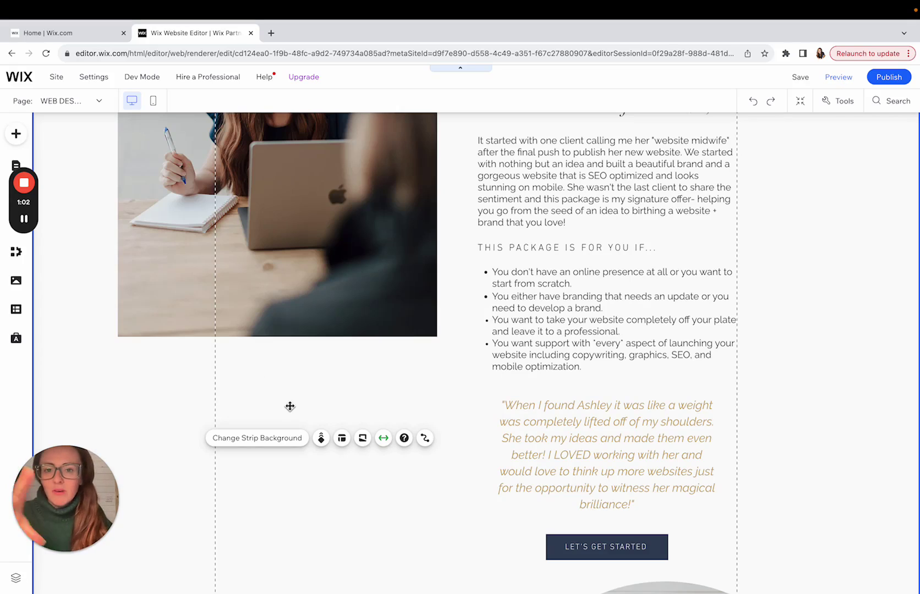
{"action": "scroll", "coordinate": [290, 406], "scroll_direction": "down", "scroll_amount": 5}
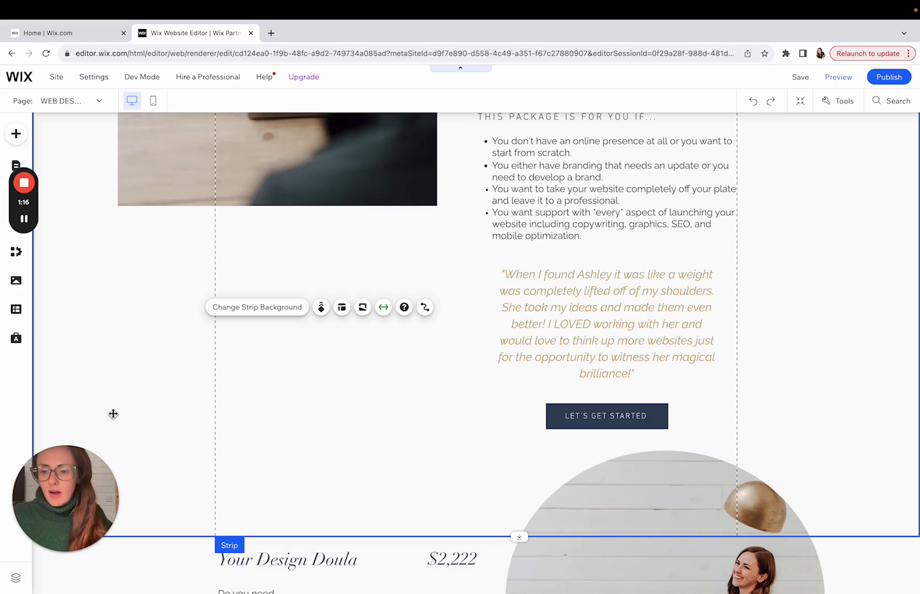
{"action": "scroll", "coordinate": [548, 406], "scroll_direction": "up", "scroll_amount": 1}
{"action": "scroll", "coordinate": [548, 406], "scroll_direction": "up", "scroll_amount": 2}
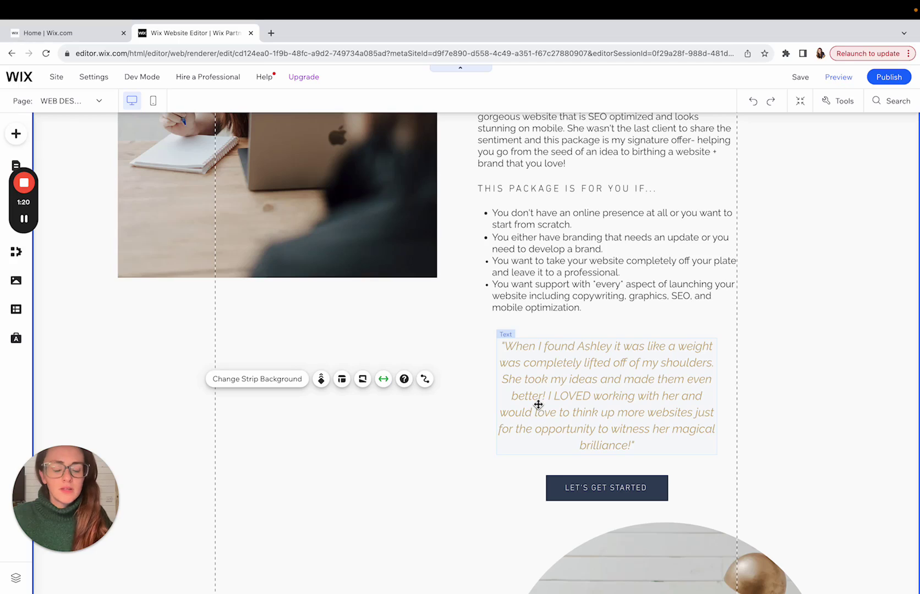
{"action": "scroll", "coordinate": [526, 290], "scroll_direction": "up", "scroll_amount": 2}
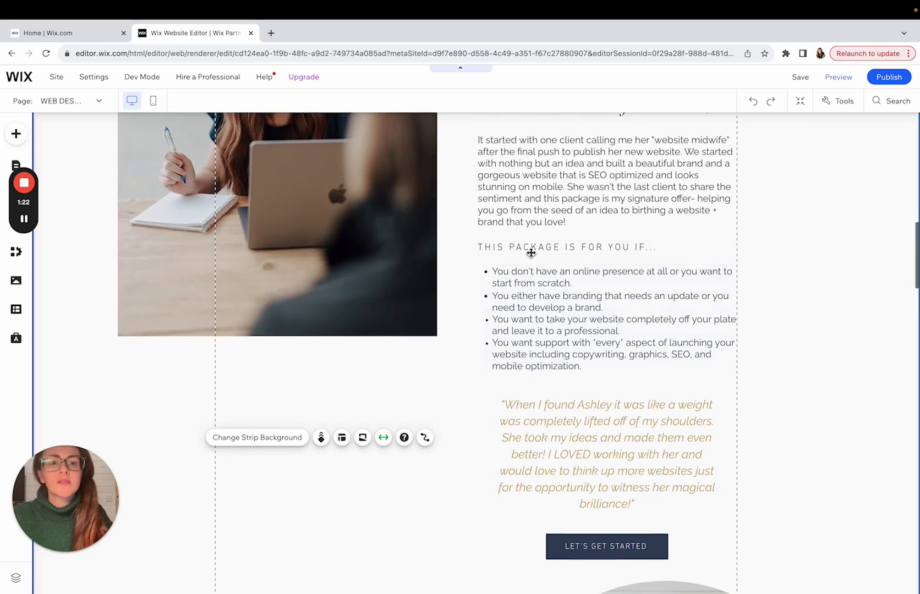
{"action": "scroll", "coordinate": [526, 214], "scroll_direction": "up", "scroll_amount": 4}
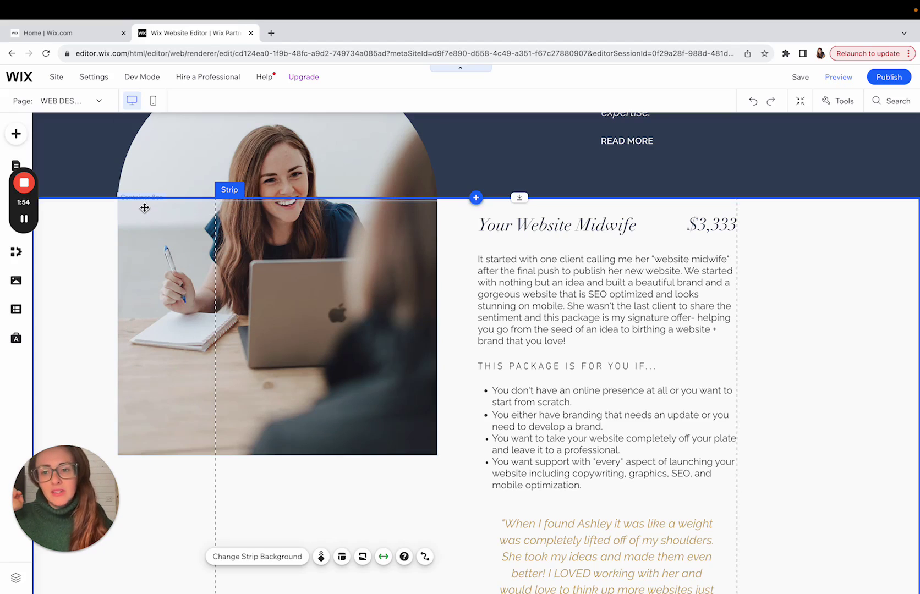
Step: Select the Container Box behind the photo and drag it down to reveal 'What's Included'
{"action": "left_click", "coordinate": [267, 443]}
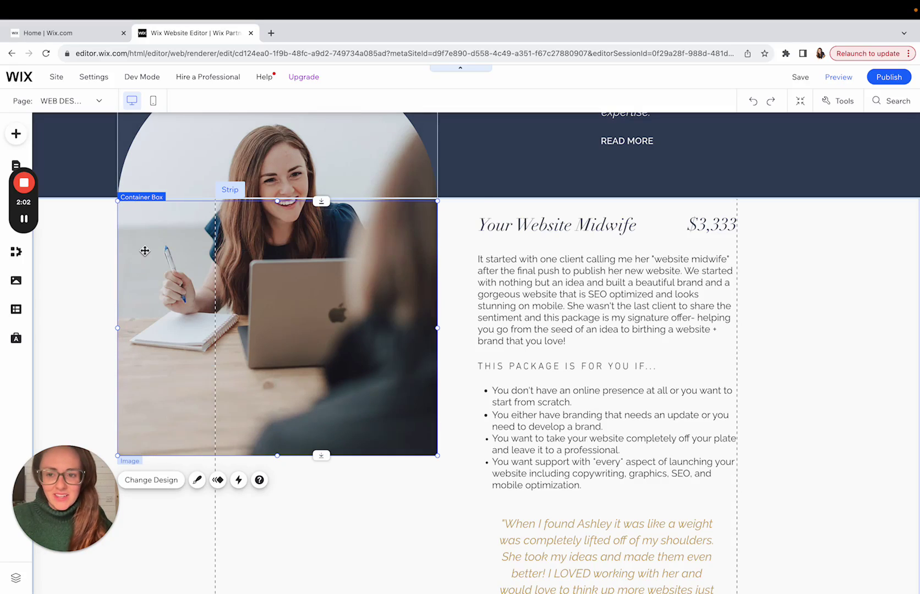
{"action": "scroll", "coordinate": [253, 505], "scroll_direction": "down", "scroll_amount": 3}
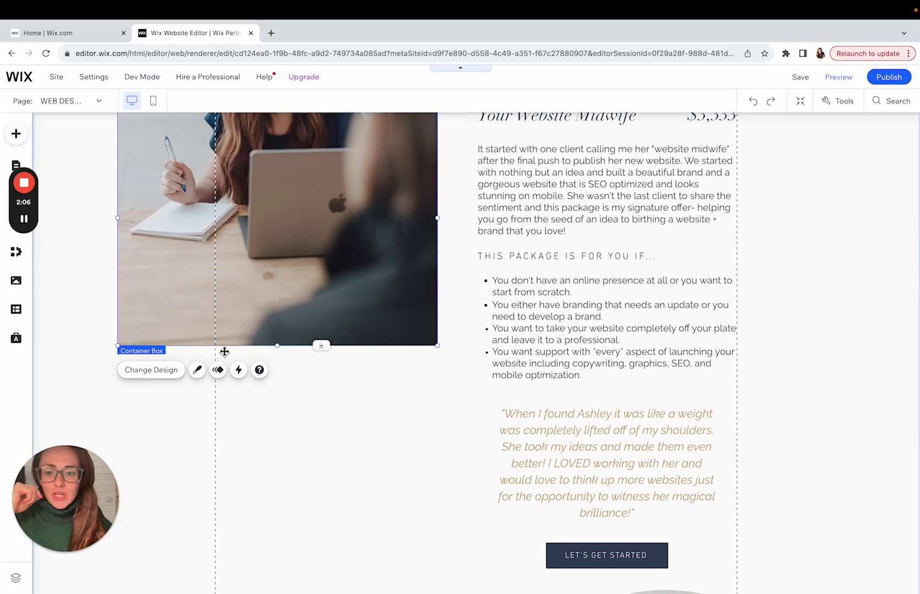
{"action": "left_click_drag", "start_coordinate": [225, 341], "coordinate": [226, 511]}
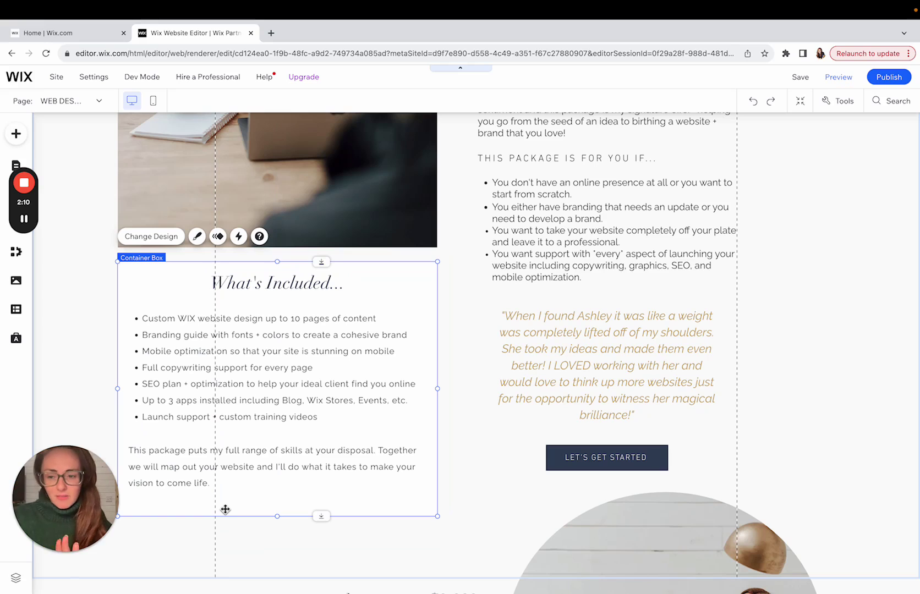
Step: Undo the move so the What's Included box returns behind the image
{"action": "scroll", "coordinate": [225, 510], "scroll_direction": "up", "scroll_amount": 2}
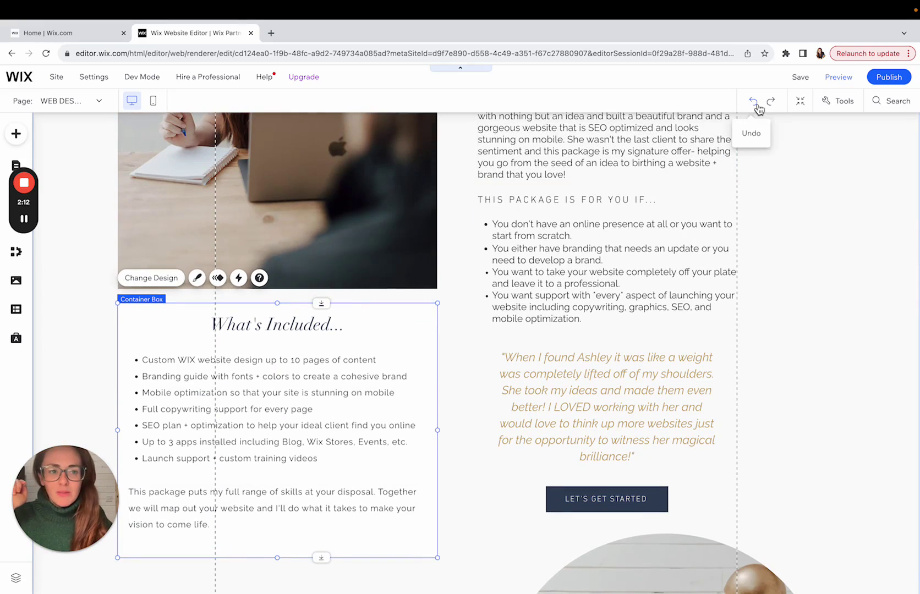
{"action": "left_click", "coordinate": [753, 101]}
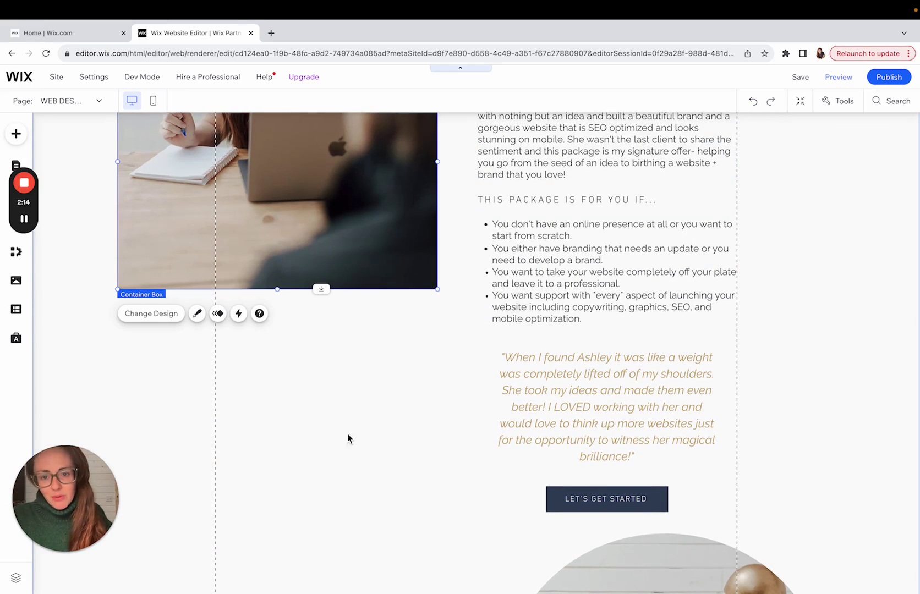
{"action": "scroll", "coordinate": [317, 446], "scroll_direction": "up", "scroll_amount": 3}
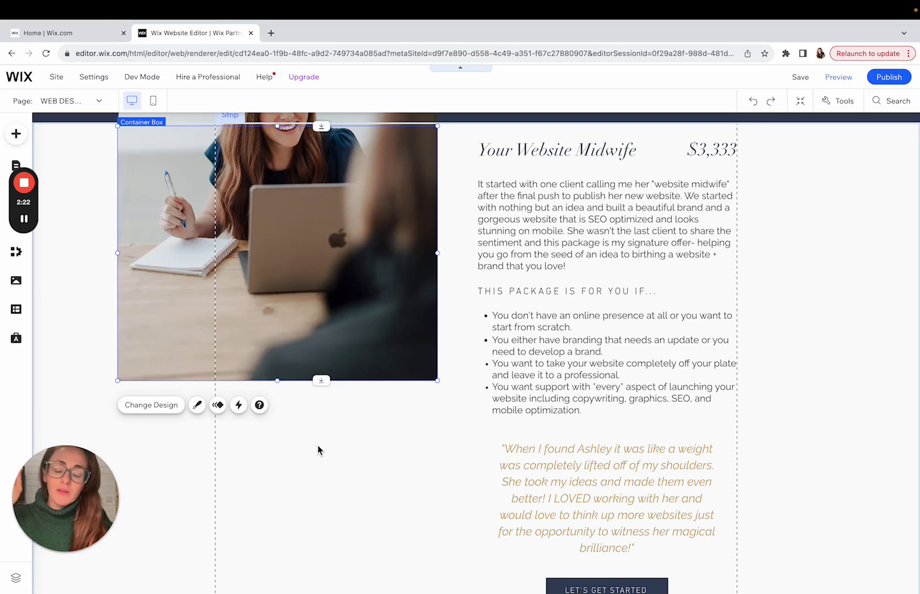
Step: Turn on the Layers panel from the Tools dropdown
{"action": "left_click", "coordinate": [833, 105]}
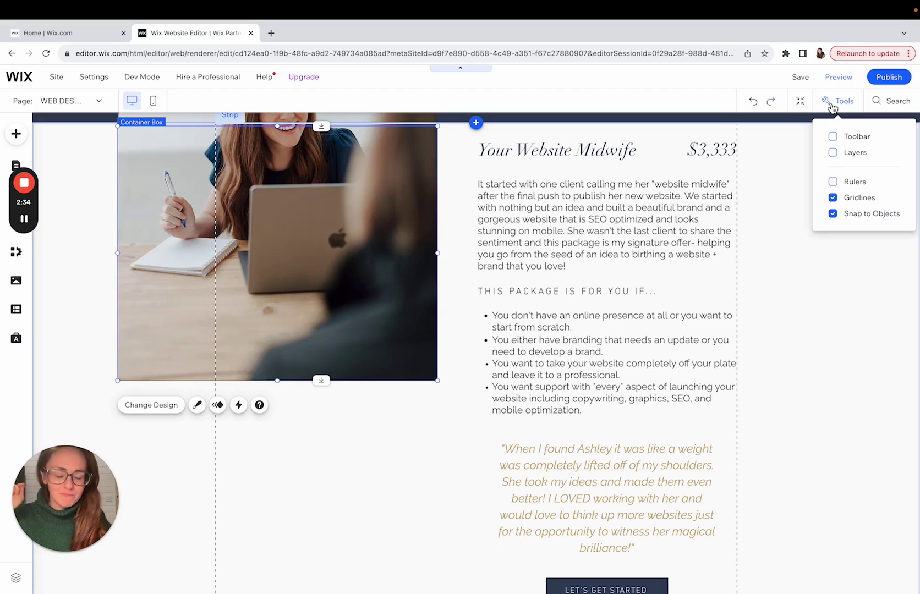
{"action": "left_click", "coordinate": [834, 154]}
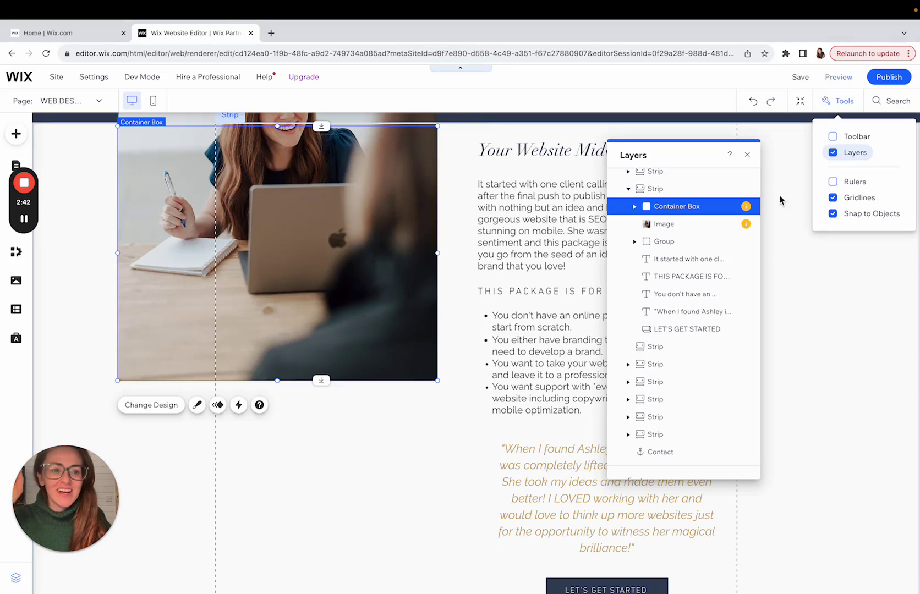
{"action": "mouse_move", "coordinate": [747, 208]}
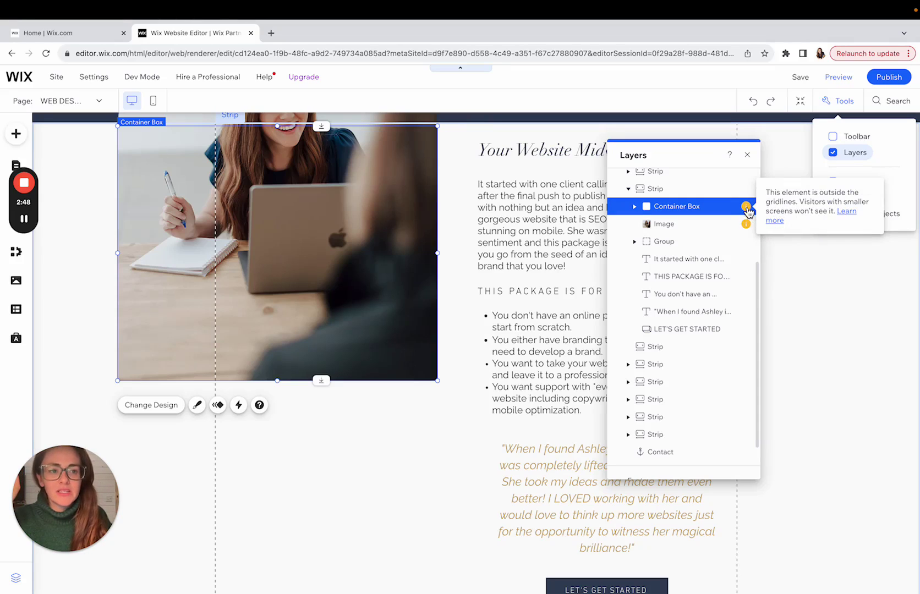
{"action": "mouse_move", "coordinate": [748, 227]}
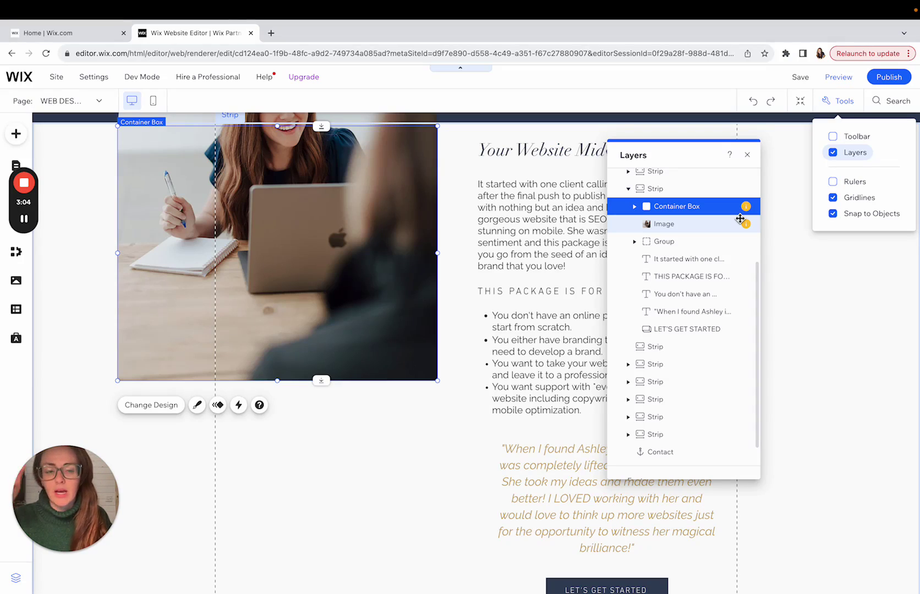
{"action": "scroll", "coordinate": [720, 204], "scroll_direction": "up", "scroll_amount": 5}
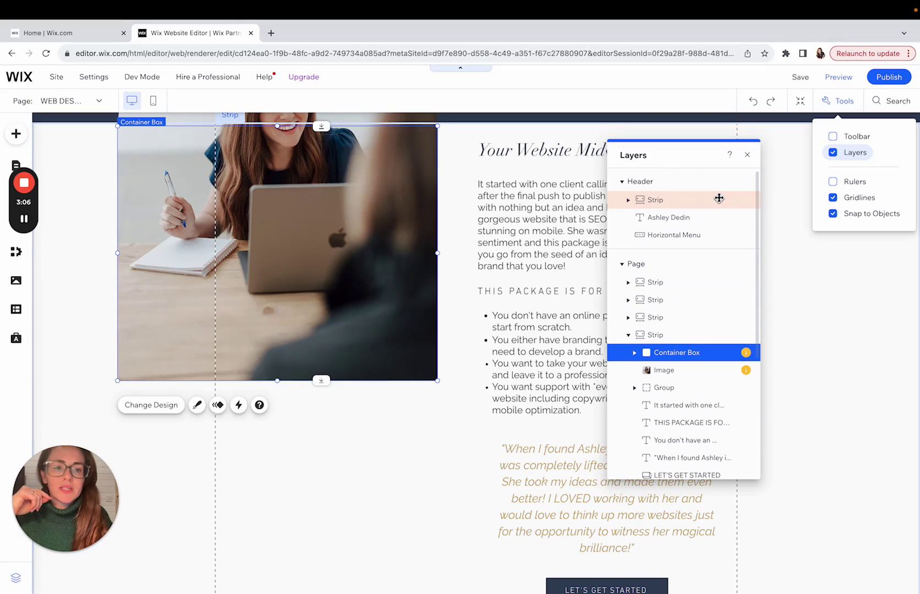
{"action": "scroll", "coordinate": [700, 292], "scroll_direction": "down", "scroll_amount": 1}
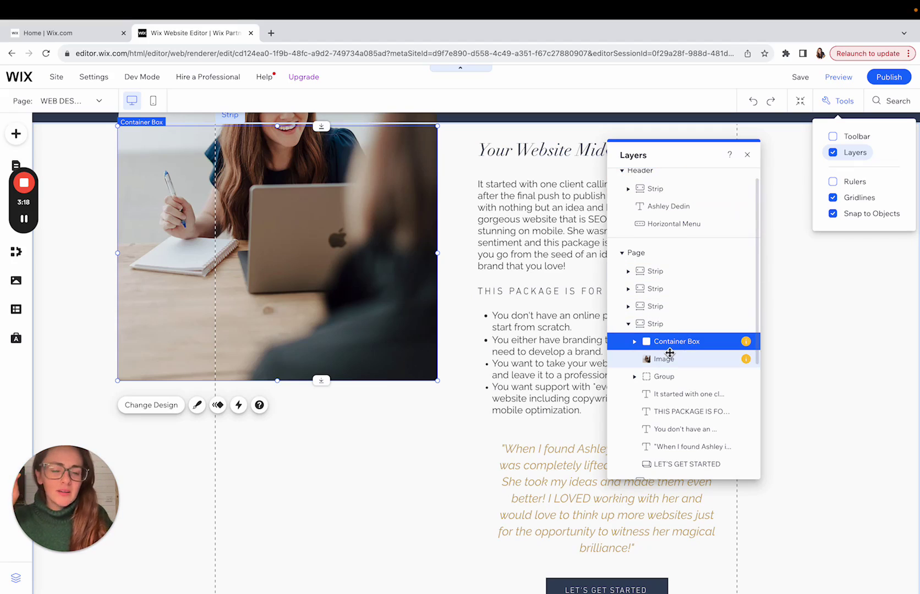
{"action": "scroll", "coordinate": [668, 350], "scroll_direction": "down", "scroll_amount": 1}
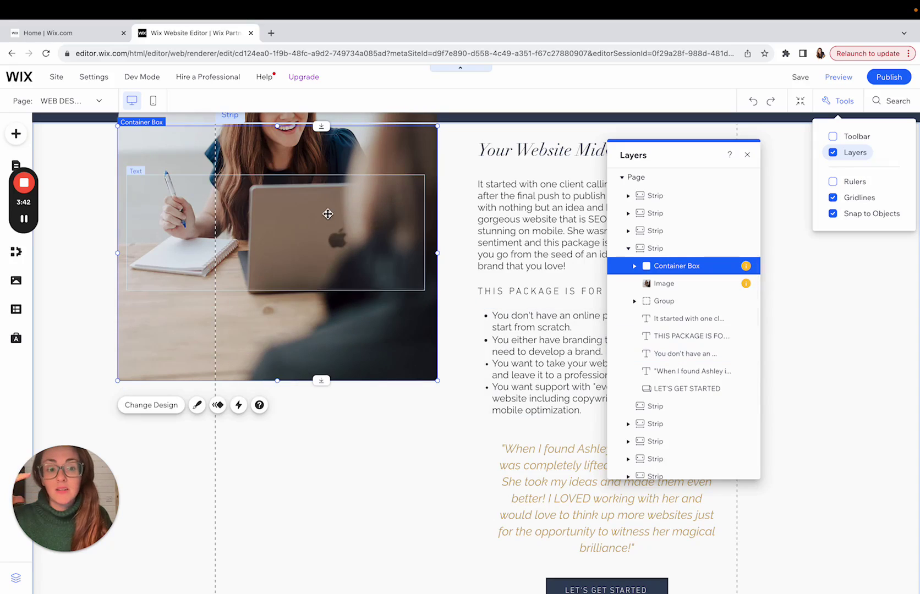
Step: Expand and collapse Container Box's child layers, then select the testimonials strip layer
{"action": "left_click", "coordinate": [635, 267]}
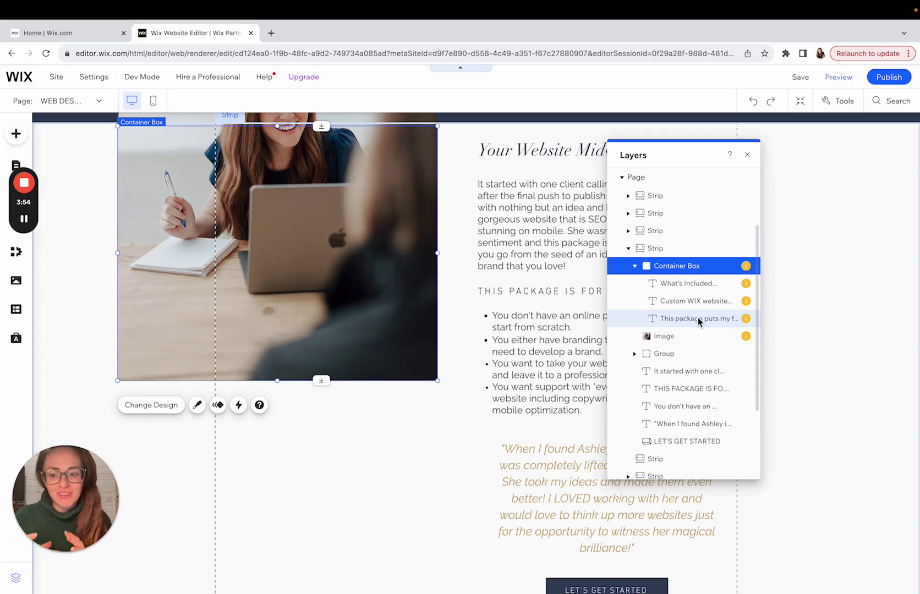
{"action": "left_click", "coordinate": [634, 266]}
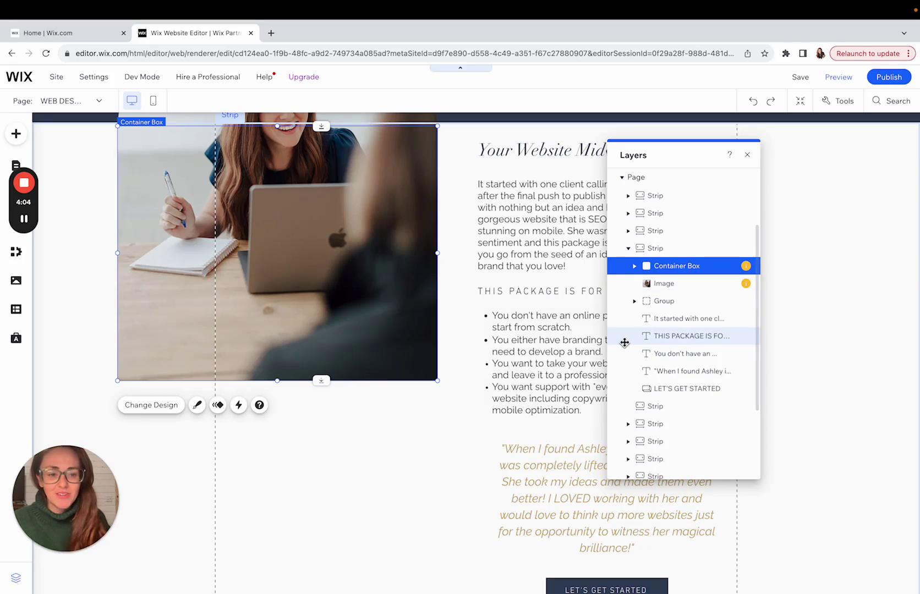
{"action": "left_click", "coordinate": [660, 442]}
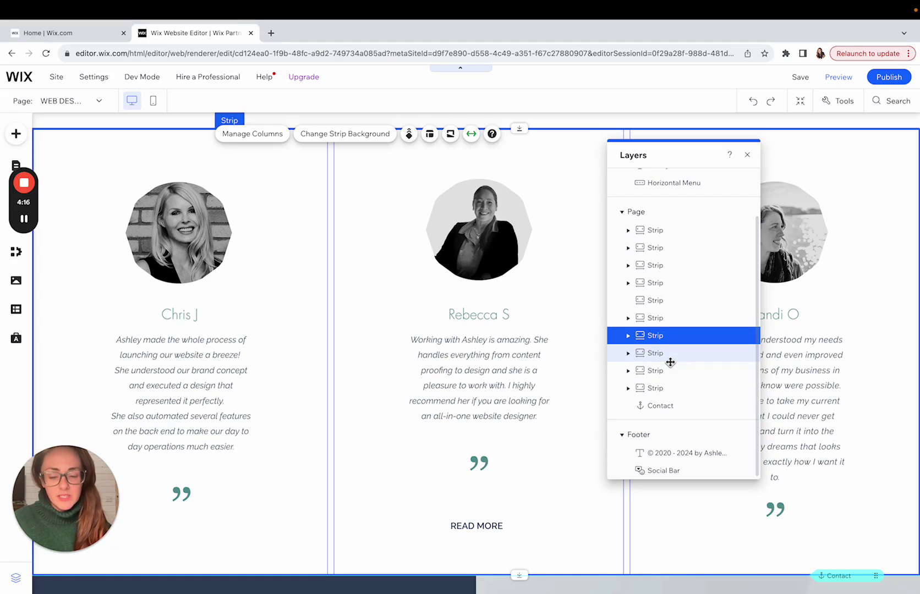
Step: Expand the fourth Page Strip in Layers and select its hidden Container Box layer
{"action": "scroll", "coordinate": [670, 362], "scroll_direction": "up", "scroll_amount": 1}
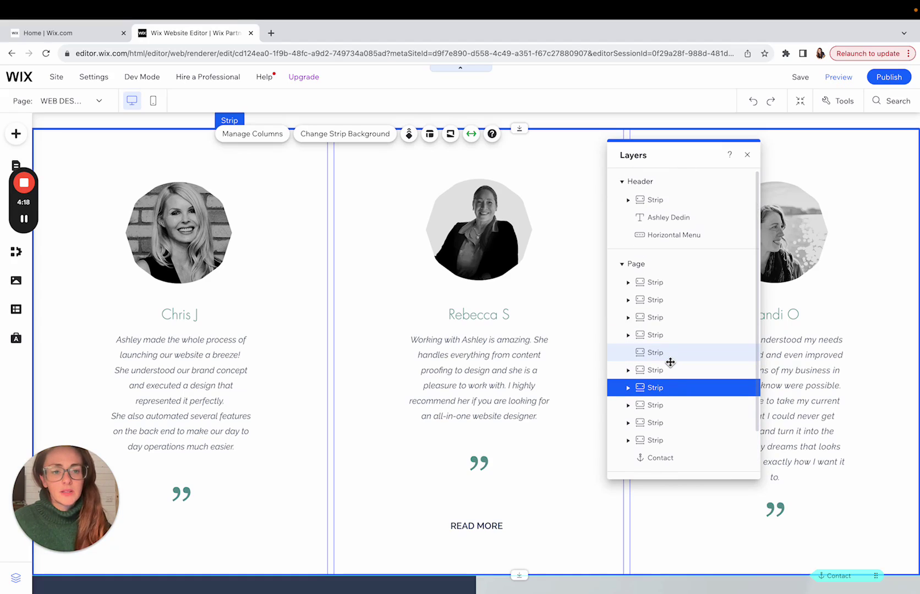
{"action": "left_click", "coordinate": [628, 334]}
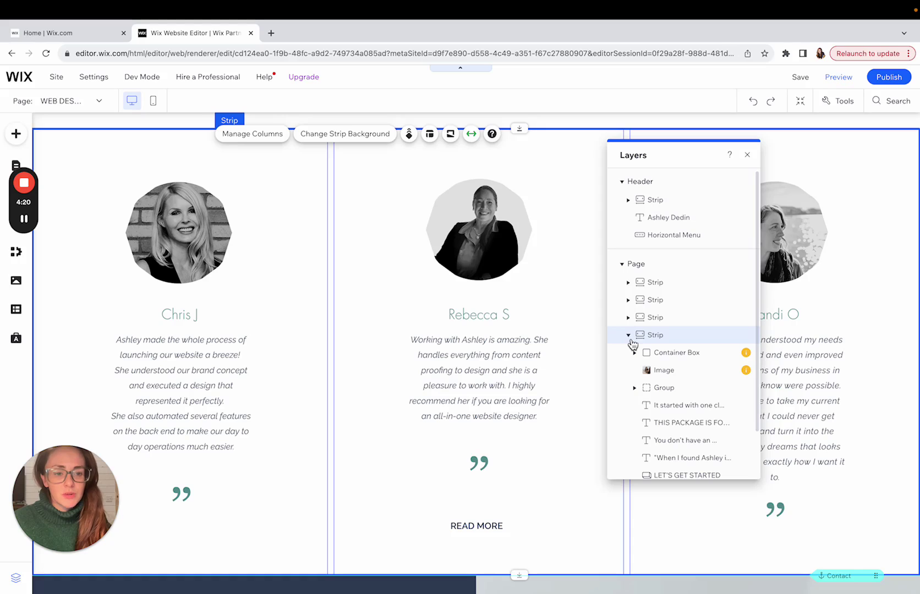
{"action": "left_click", "coordinate": [686, 352]}
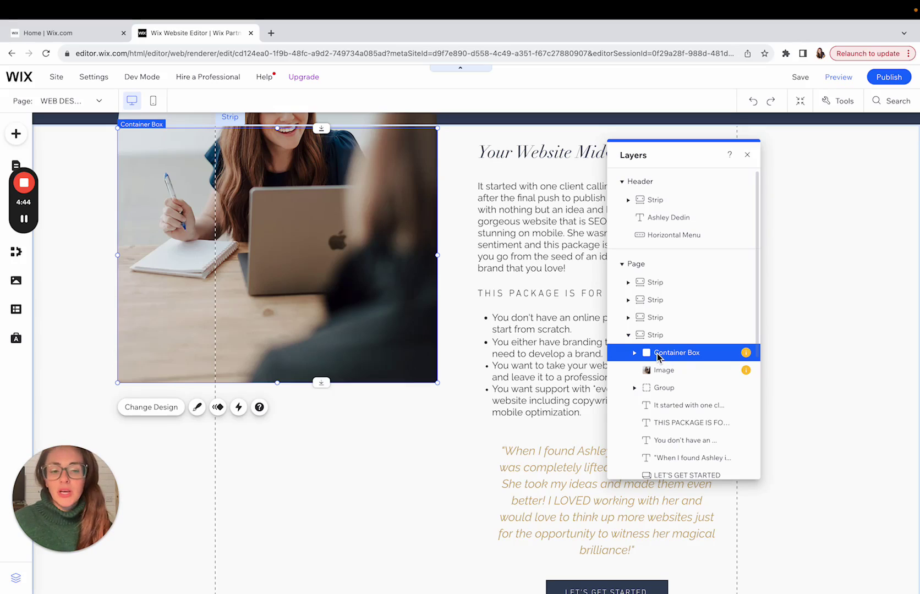
Step: Move Container Box above Image in the layer order, then drag the What's Included box below the photo
{"action": "left_click_drag", "start_coordinate": [656, 353], "coordinate": [656, 372]}
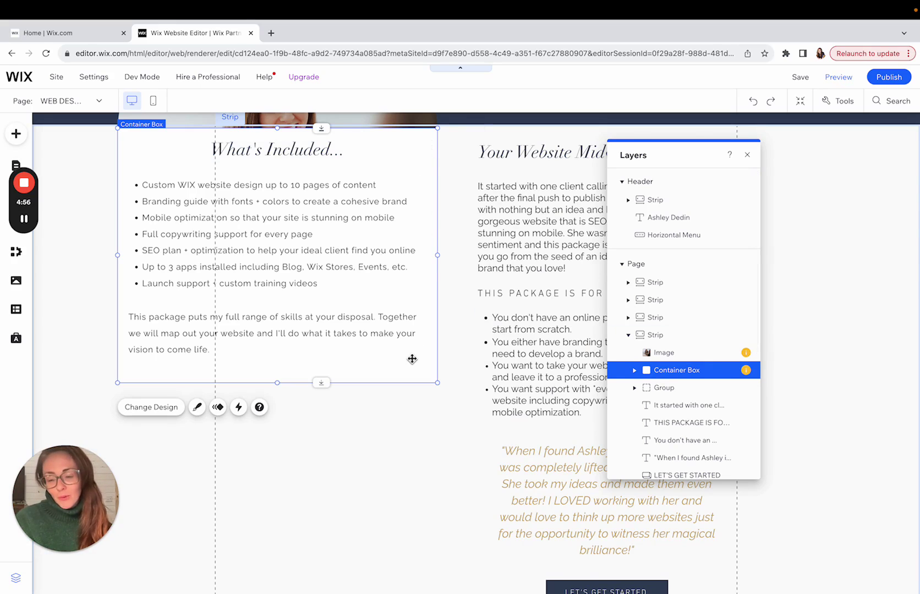
{"action": "scroll", "coordinate": [411, 358], "scroll_direction": "down", "scroll_amount": 2}
{"action": "scroll", "coordinate": [410, 355], "scroll_direction": "up", "scroll_amount": 2}
{"action": "left_click_drag", "start_coordinate": [420, 149], "coordinate": [416, 416]}
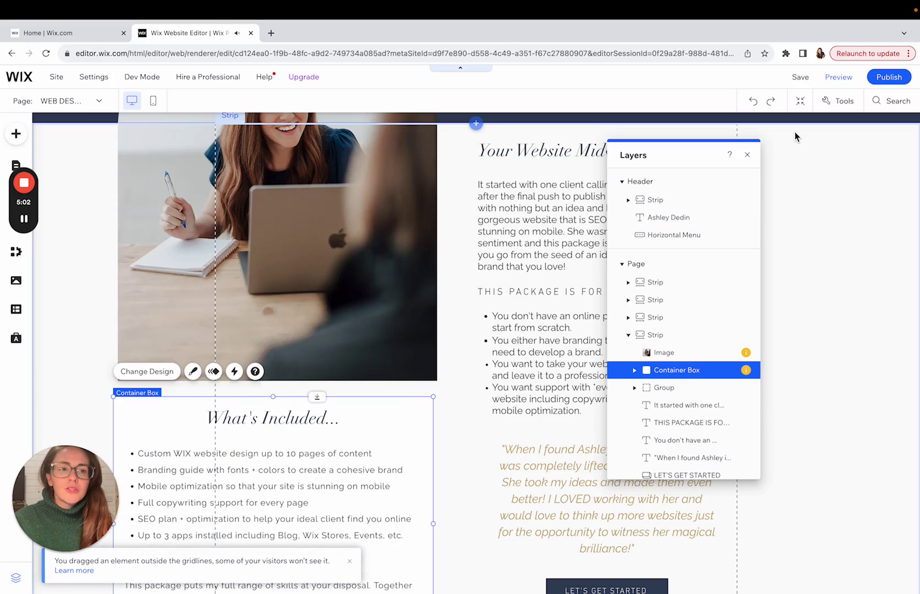
Step: Undo twice, reverting the box move and the layer reorder
{"action": "left_click", "coordinate": [753, 101]}
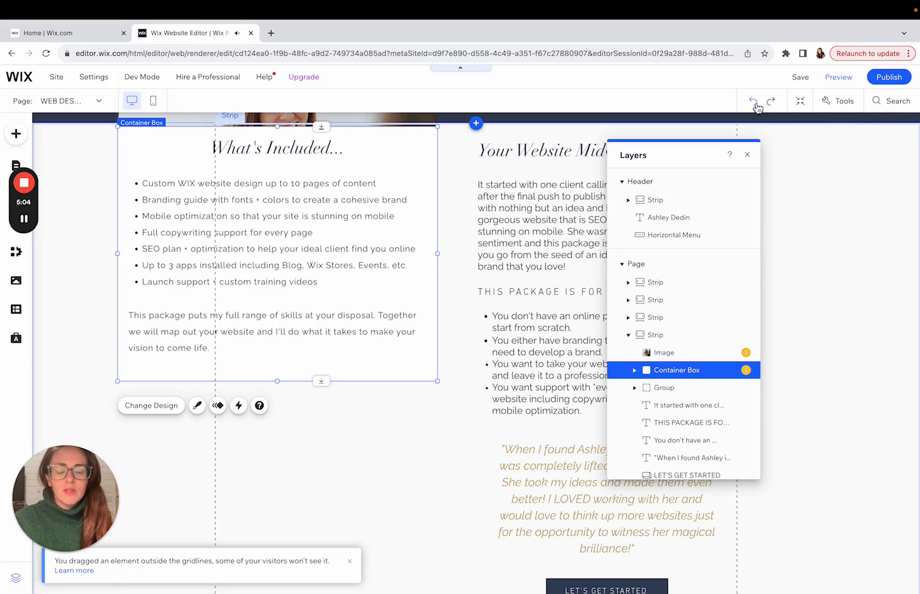
{"action": "left_click", "coordinate": [755, 104]}
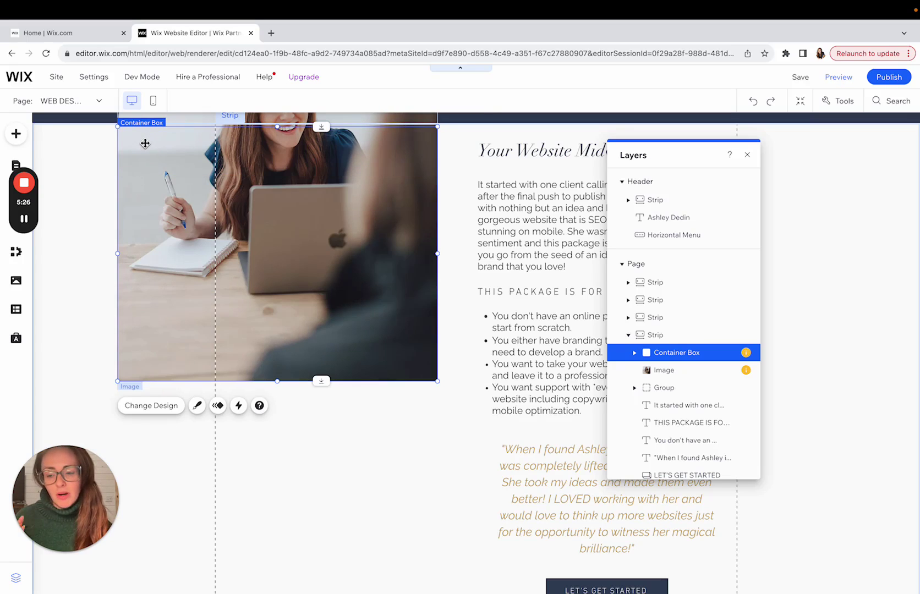
Step: Drag the selected What's Included Container Box down to sit just below the photo
{"action": "mouse_move", "coordinate": [145, 143]}
{"action": "left_mouse_down"}
{"action": "mouse_move", "coordinate": [146, 298]}
{"action": "mouse_move", "coordinate": [134, 370]}
{"action": "mouse_move", "coordinate": [139, 408]}
{"action": "mouse_move", "coordinate": [157, 406]}
{"action": "mouse_move", "coordinate": [144, 410]}
{"action": "left_mouse_up"}
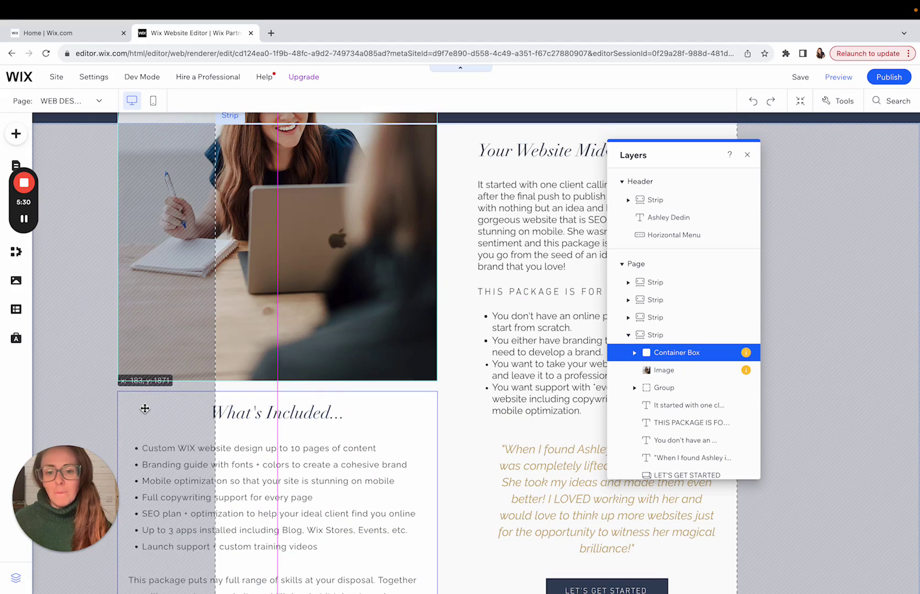